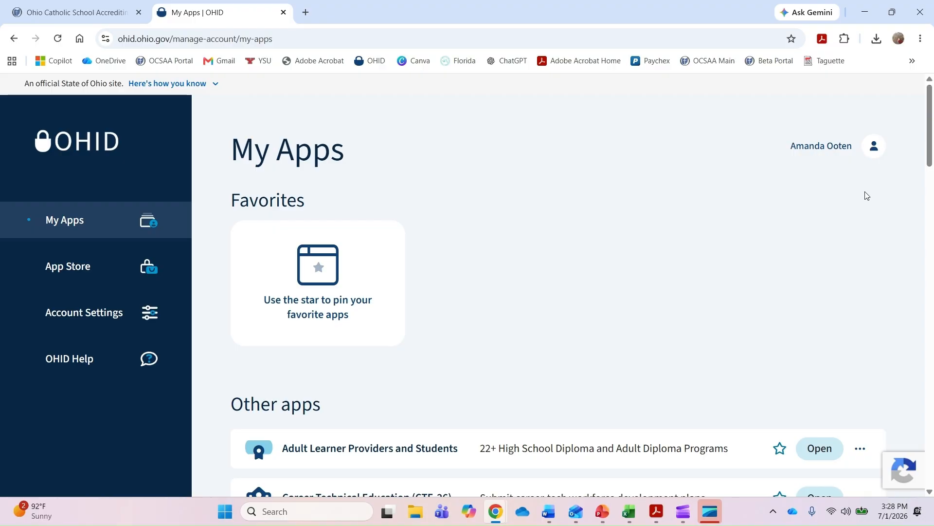
Step: Open the Educator Licensure and Records (CORE) app and go to the Educator State ID search in Educator Profile
left_click_drag(931, 141, 931, 256)
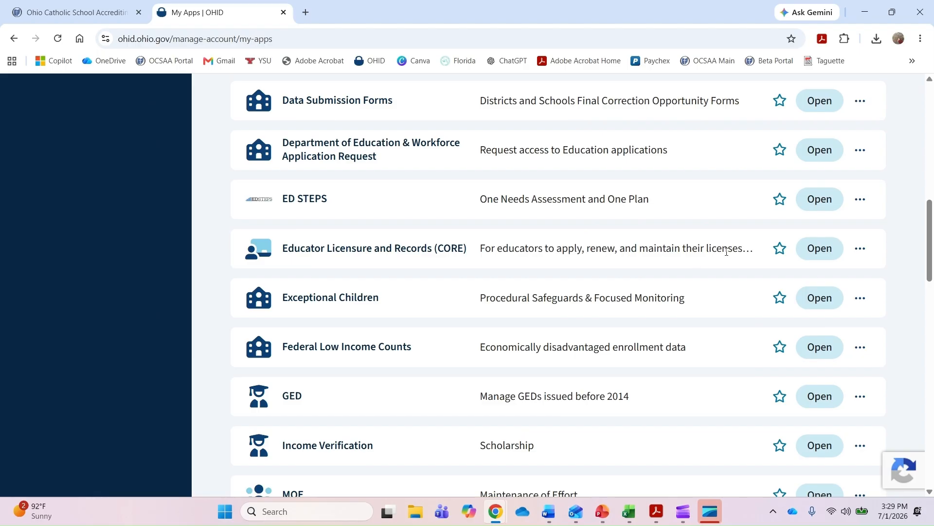
left_click(819, 248)
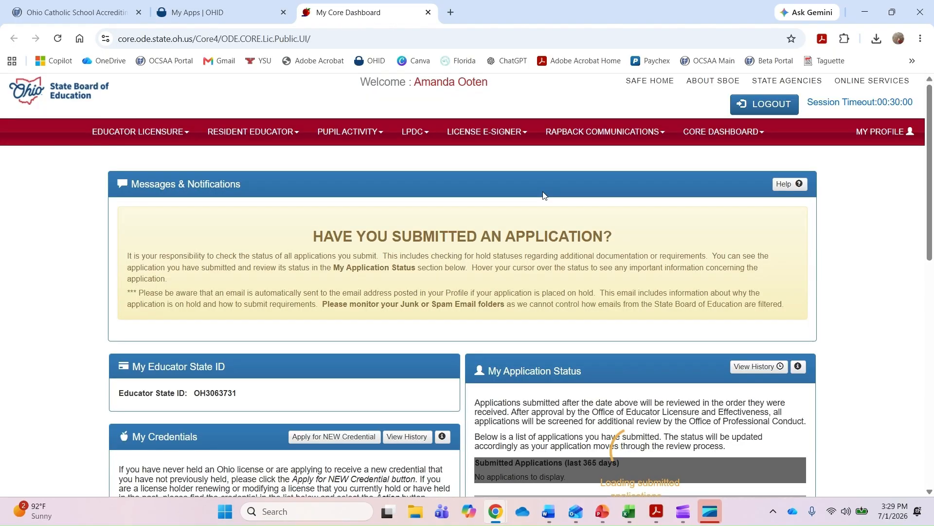
left_click(179, 133)
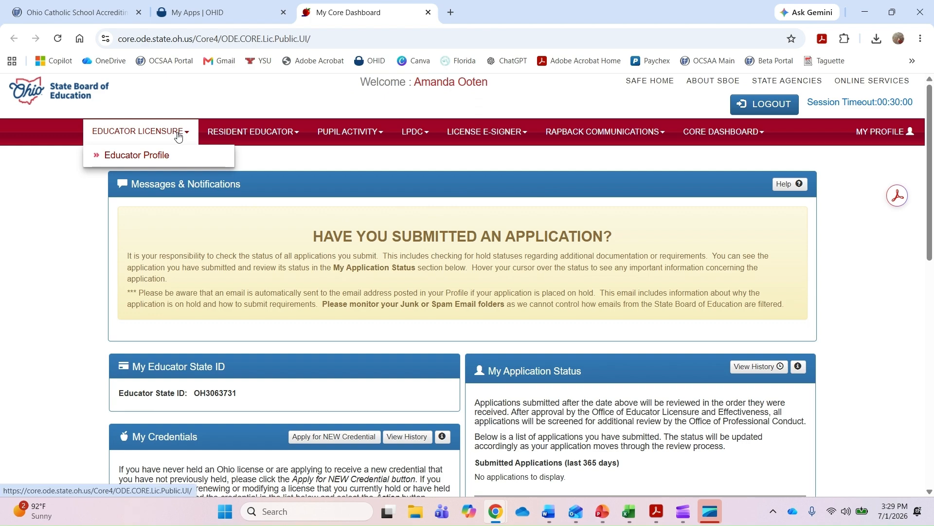
left_click(154, 159)
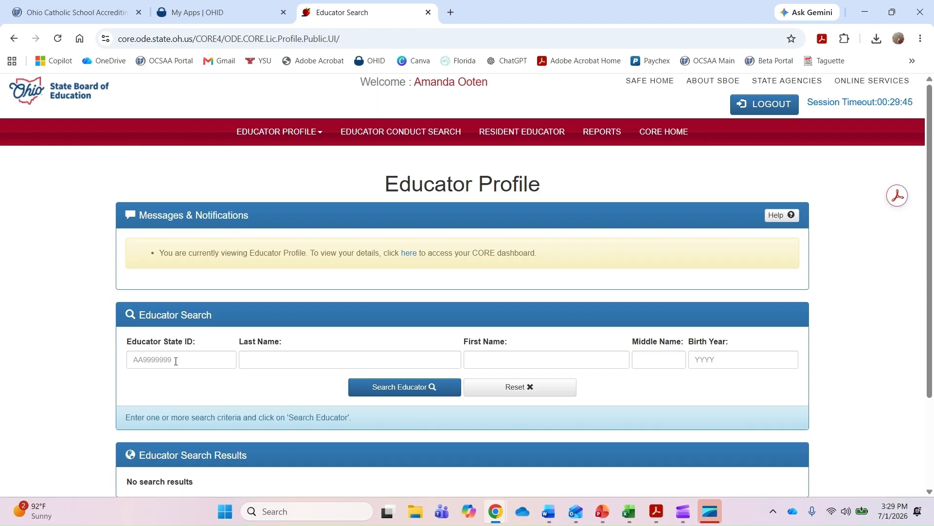
left_click(144, 362)
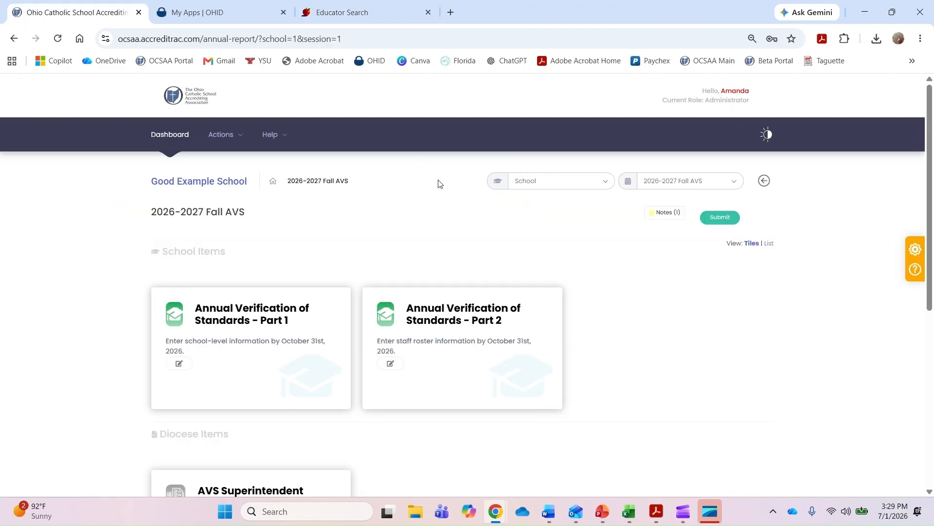
Step: In the OCSAA accreditation portal, open the AVS 2 - Staff Roster from Annual Verification of Standards - Part 2 of the 2026-2027 Fall AVS
left_click(660, 183)
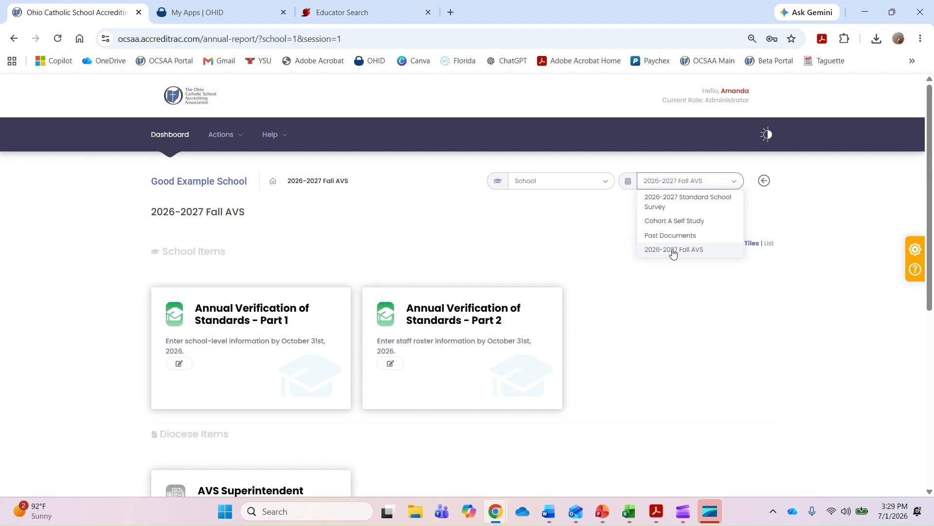
left_click(597, 250)
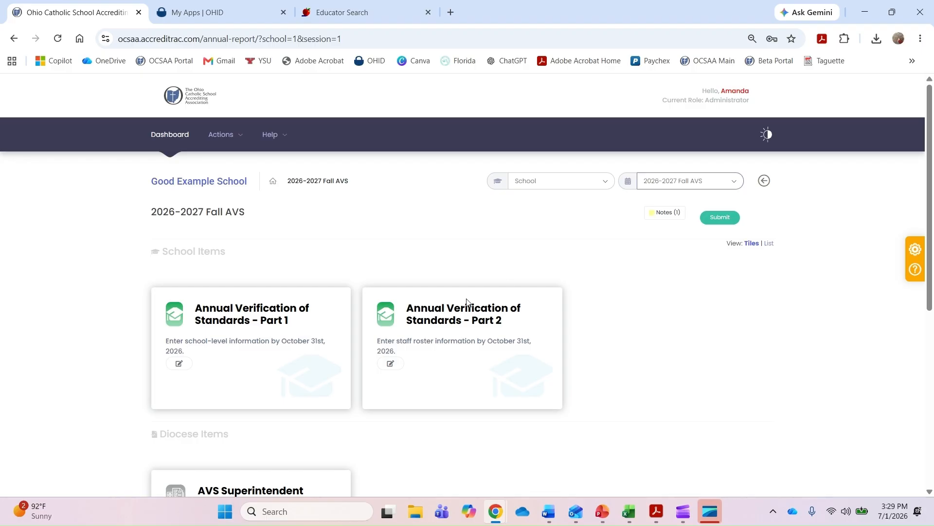
left_click(433, 318)
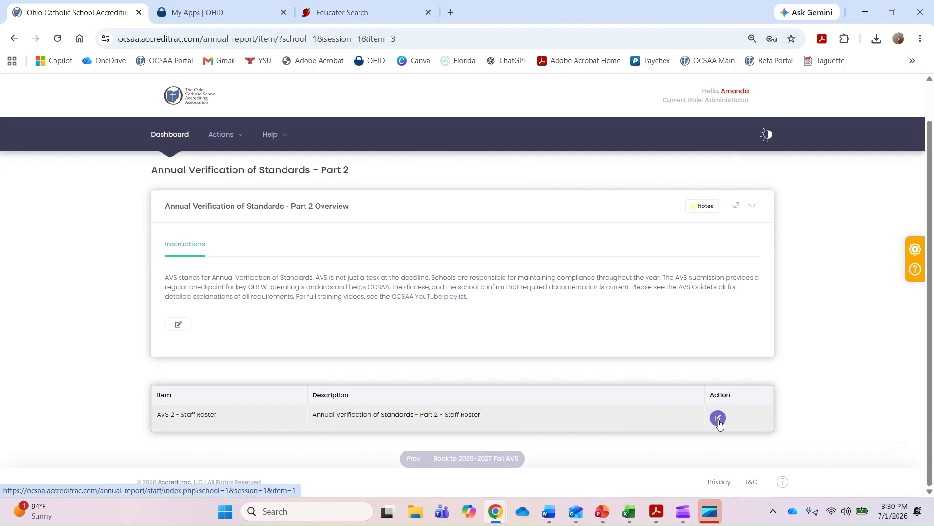
left_click(718, 420)
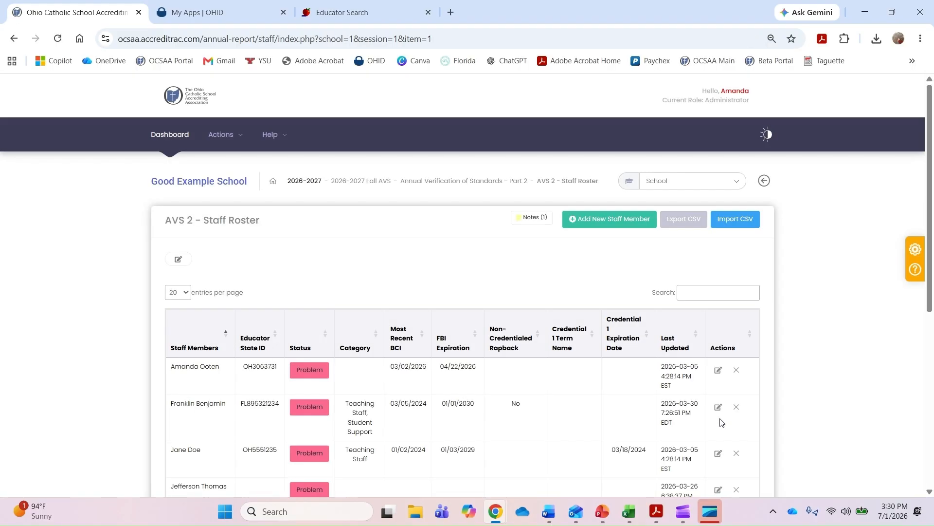
Step: Open the first staff member's roster record for editing and review its Educator State ID, Grades Taught and Subjects Taught fields
scroll(538, 289, "down", 1)
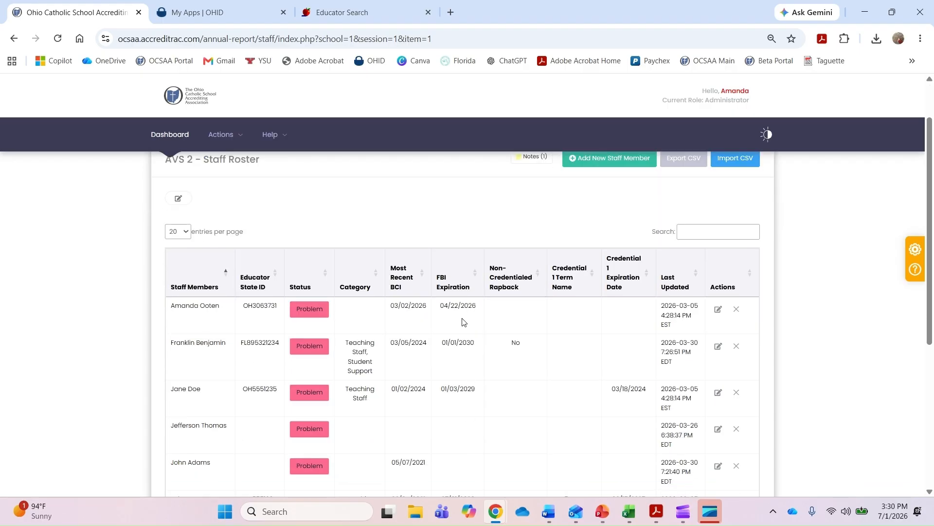
scroll(485, 378, "up", 1)
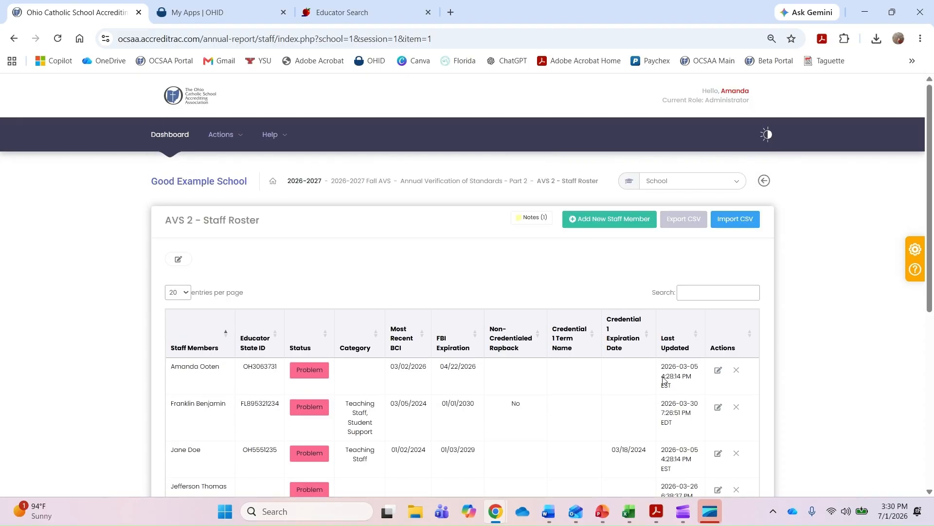
left_click(719, 370)
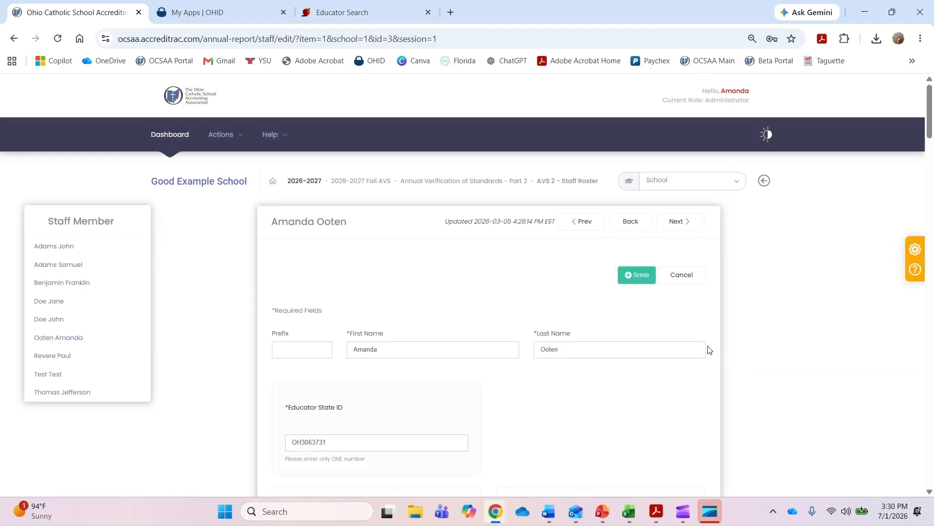
scroll(708, 349, "down", 1)
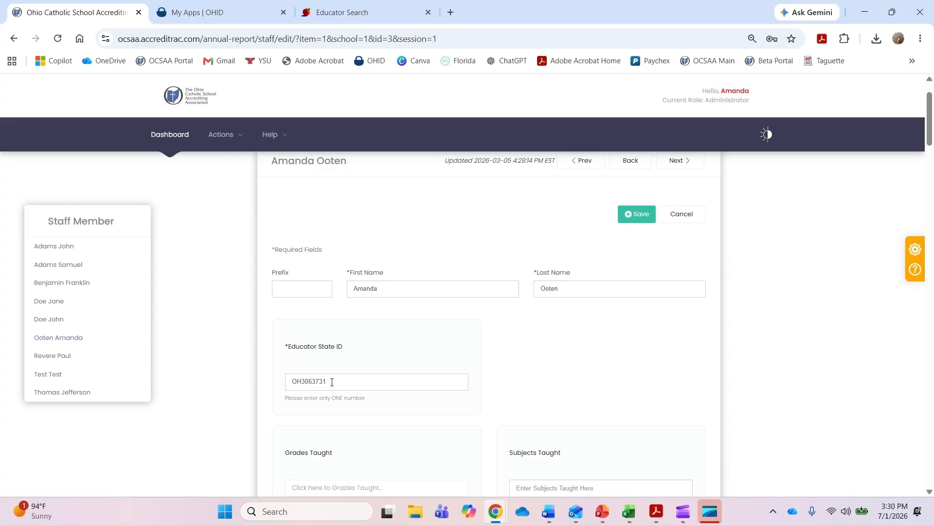
scroll(332, 377, "down", 2)
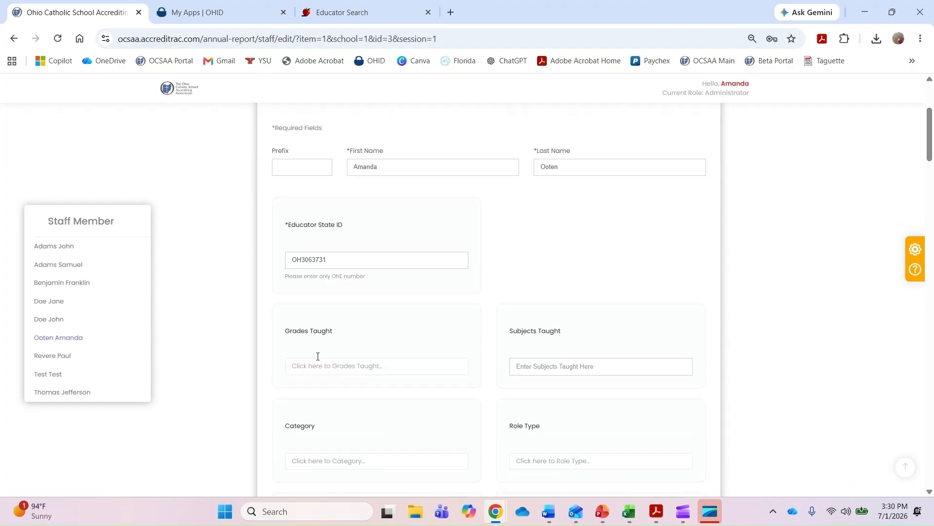
left_click(525, 364)
scroll(526, 364, "down", 2)
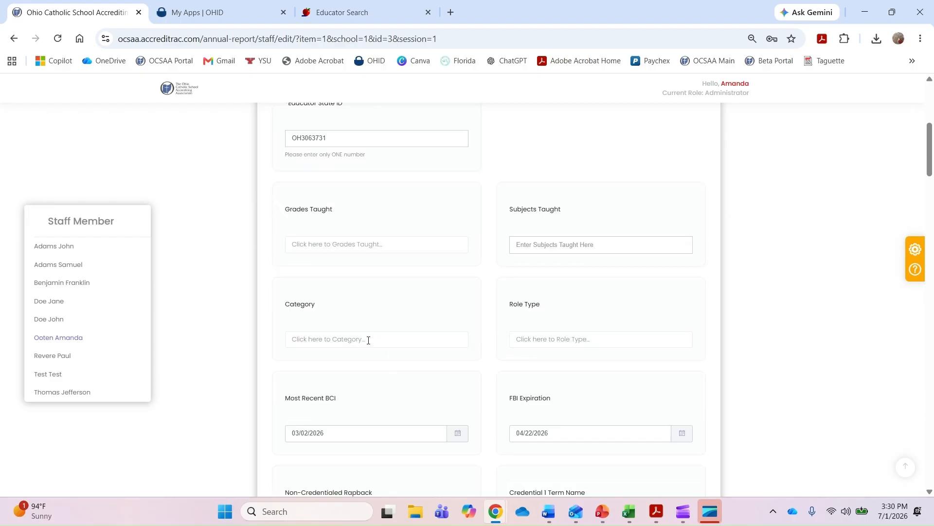
Step: Examine the available Category and Role Type options in the staff member's record
left_click(352, 339)
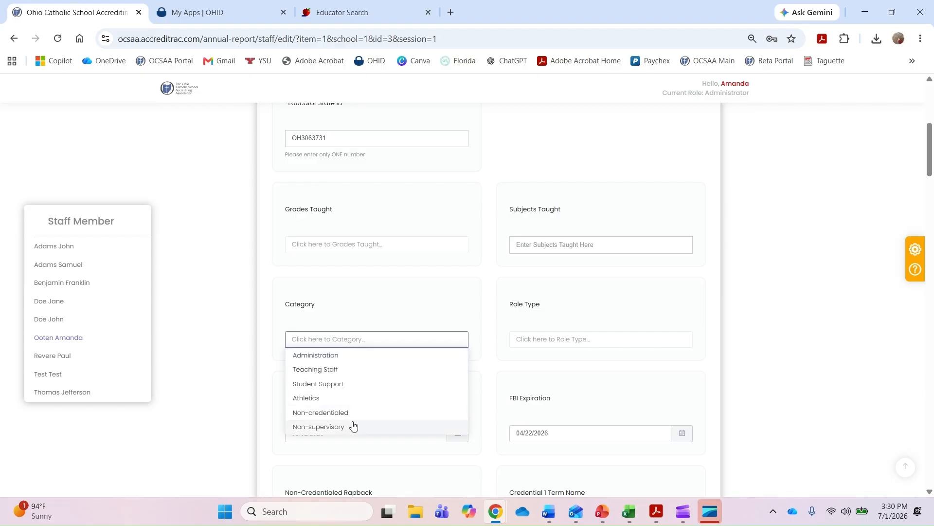
left_click(530, 337)
scroll(545, 421, "down", 5)
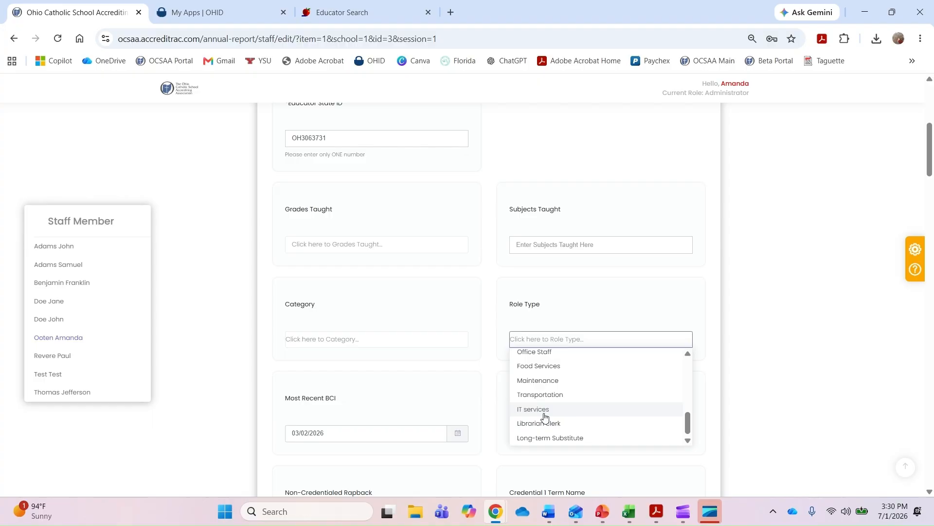
scroll(545, 417, "up", 5)
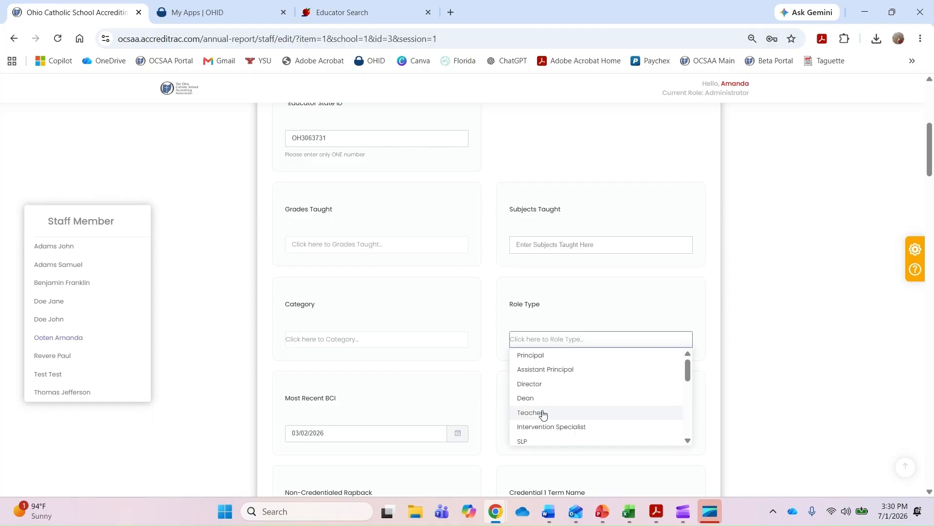
left_click(416, 341)
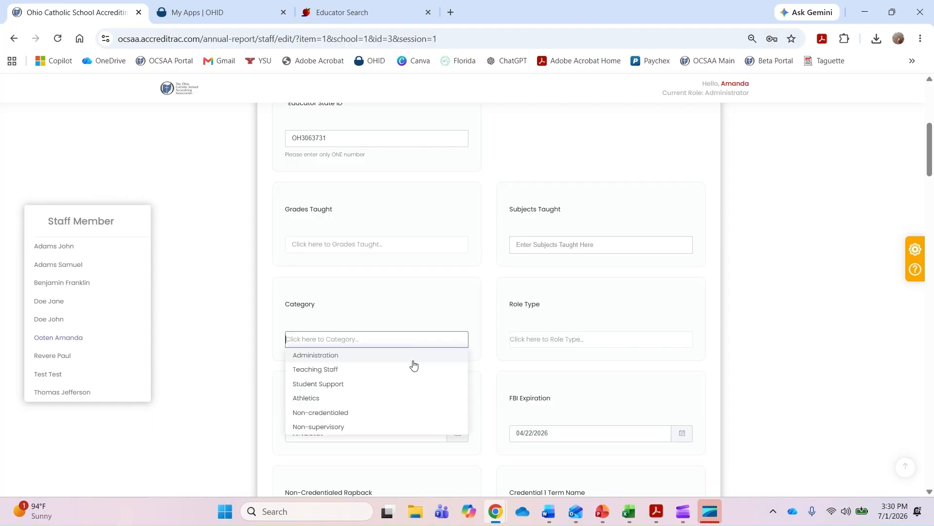
left_click(538, 339)
left_click(493, 325)
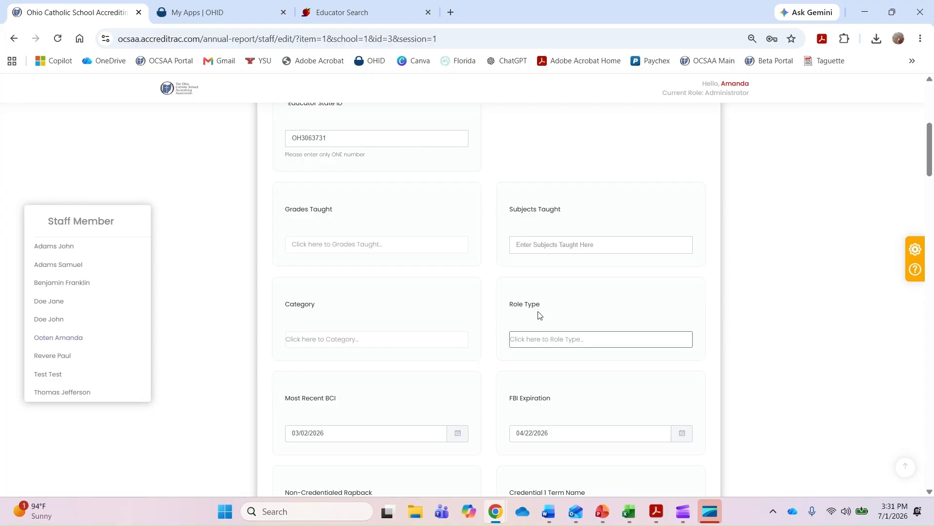
Step: Set the staff member's category to Non-credentialed and examine the Non-Credentialed Rapback and Role Type options
left_click(428, 337)
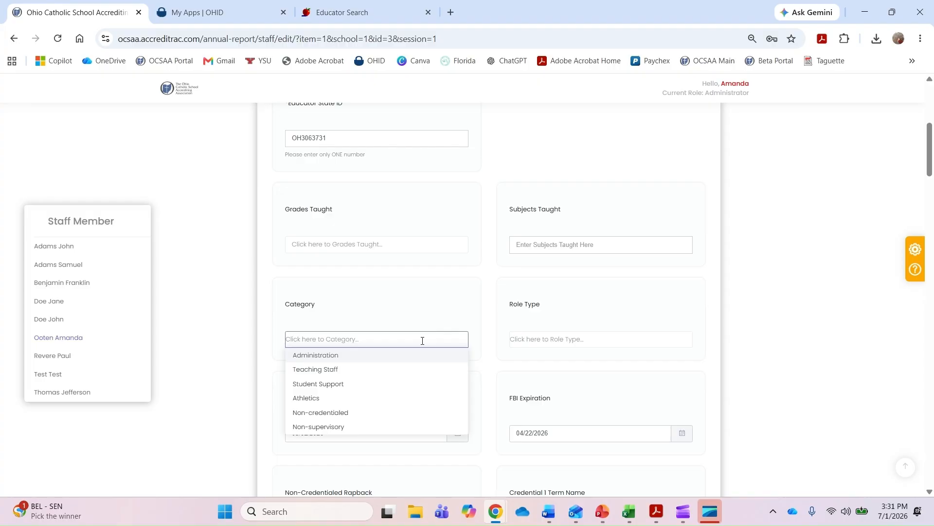
left_click(335, 415)
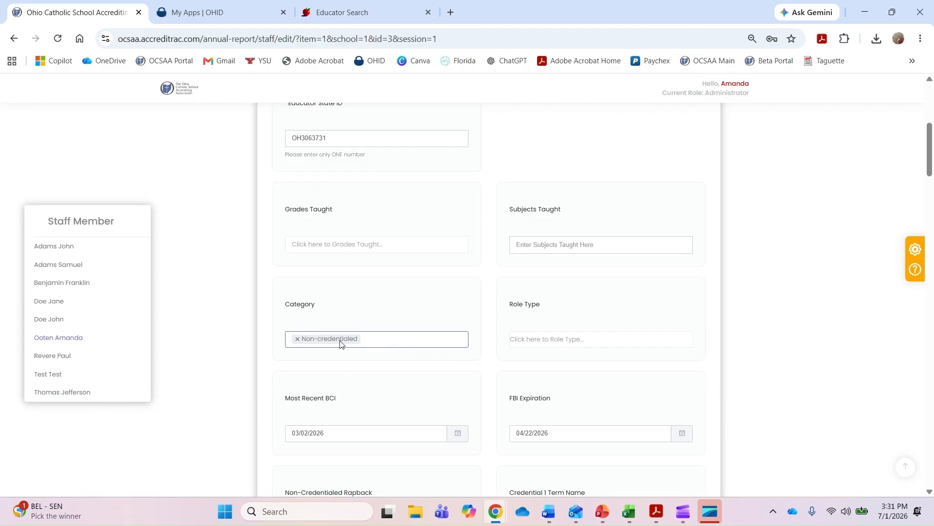
scroll(340, 344, "down", 1)
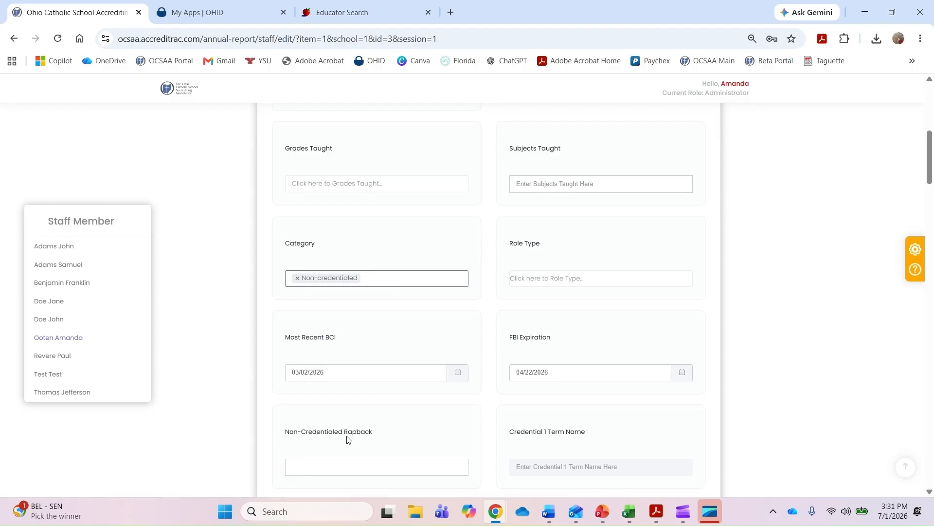
left_click(348, 468)
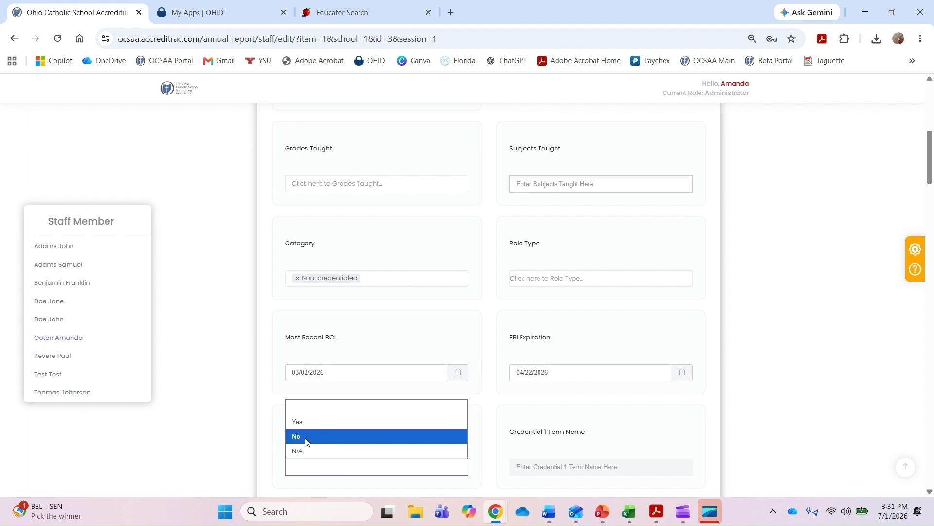
left_click(501, 279)
left_click(537, 278)
scroll(554, 322, "down", 3)
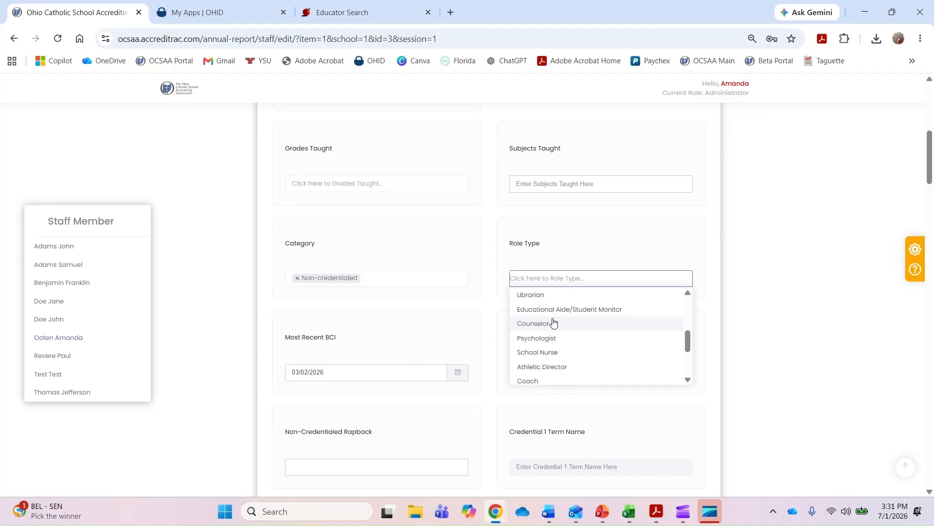
scroll(553, 322, "down", 4)
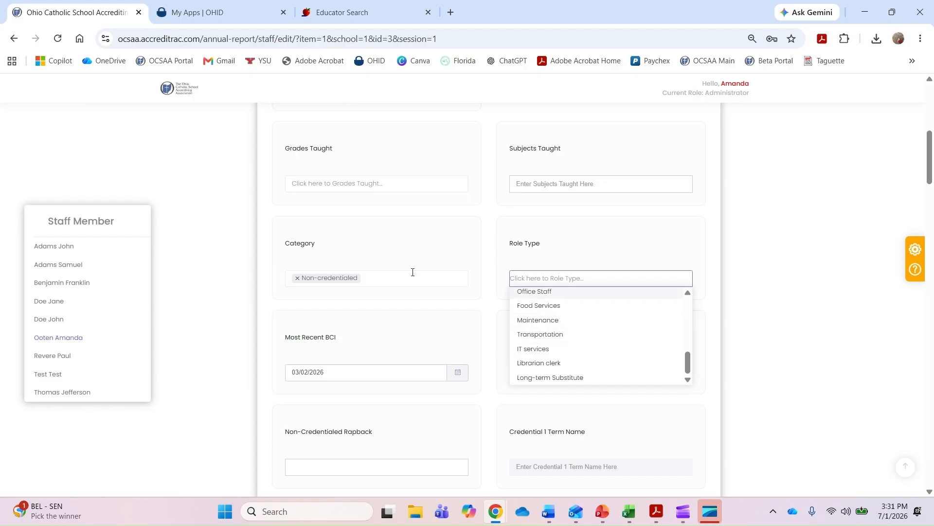
Step: Replace the staff member's category with Non-supervisory and set the role type to Office Staff
left_click(297, 278)
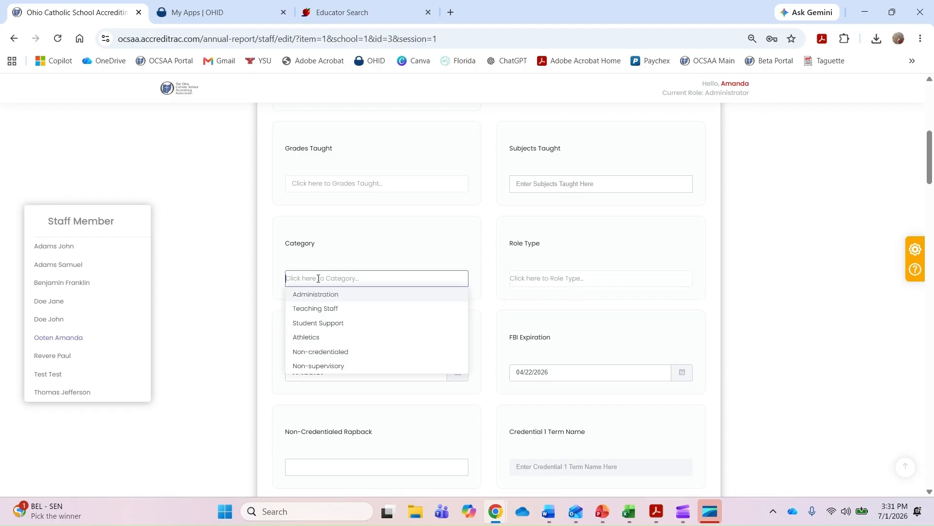
left_click(335, 368)
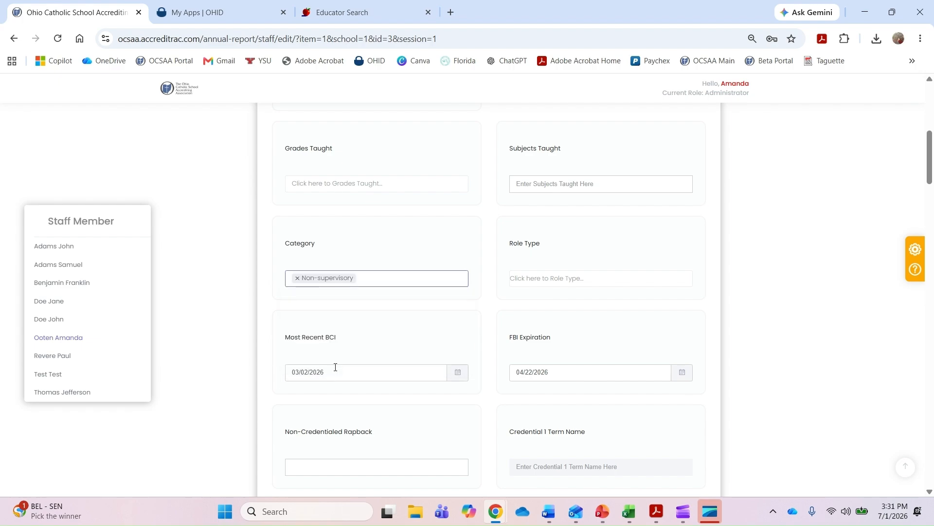
left_click(532, 281)
scroll(562, 338, "down", 5)
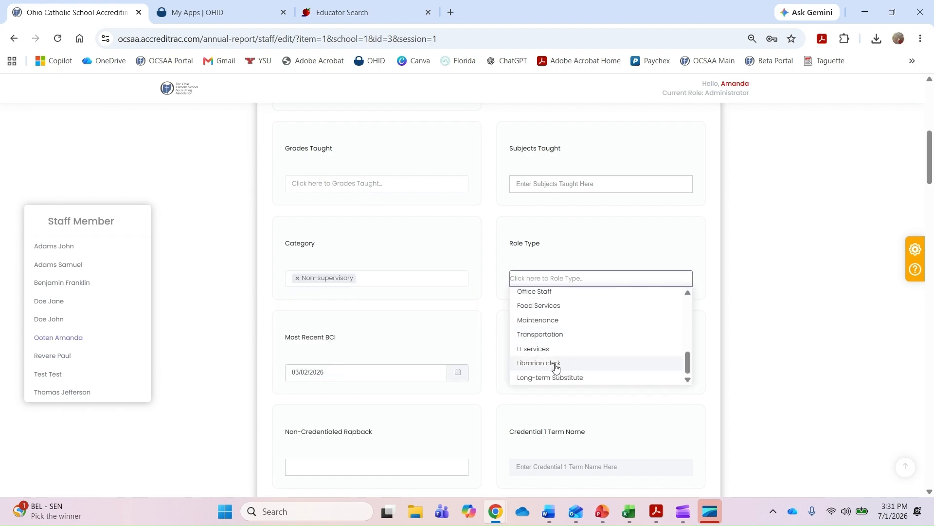
left_click(548, 292)
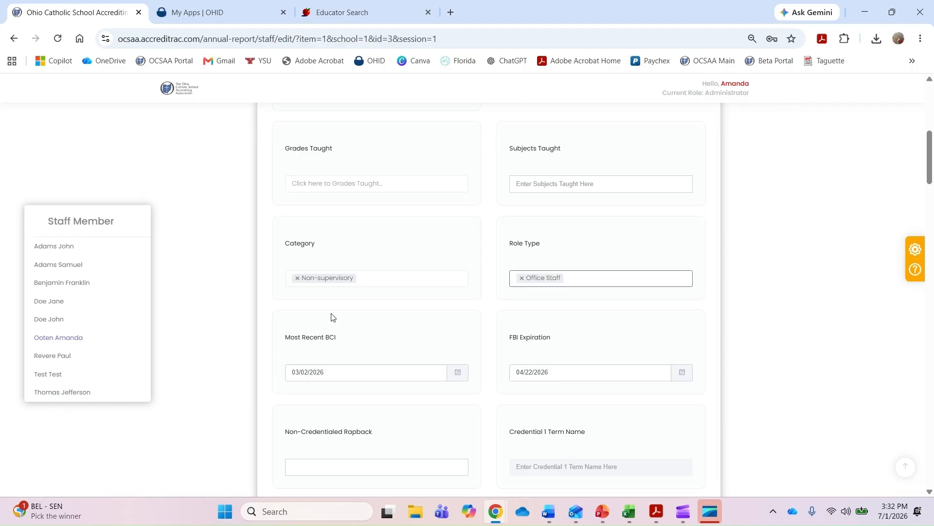
Step: Set Non-Credentialed Rapback to N/A and save the changes to the staff member's record
left_click(358, 471)
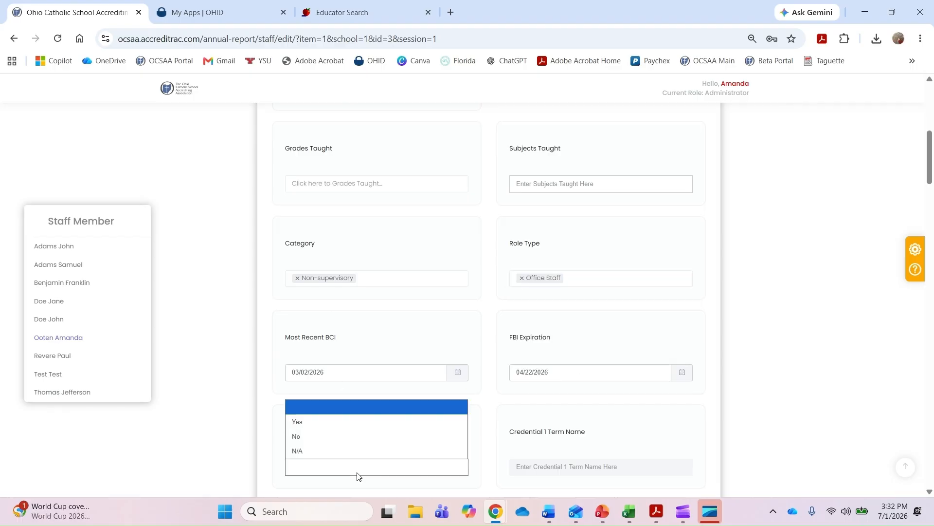
left_click(305, 454)
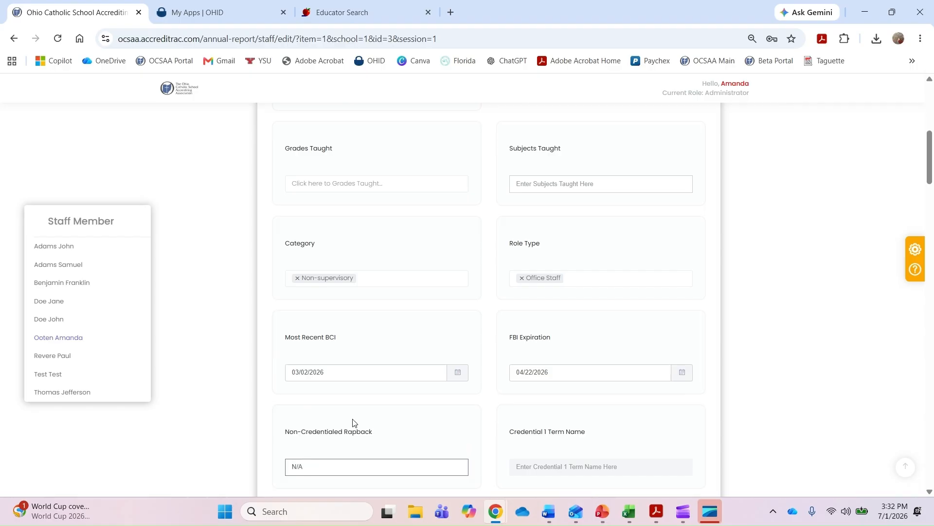
scroll(358, 470, "down", 1)
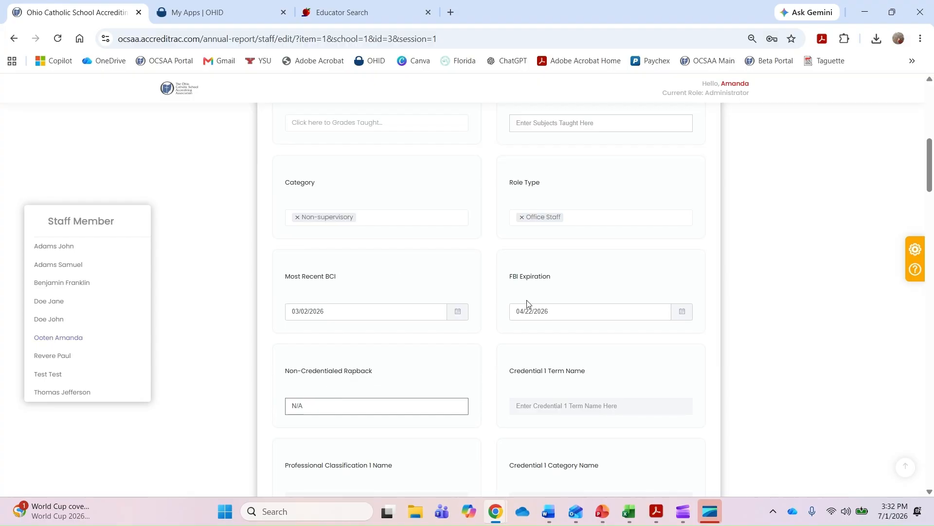
scroll(528, 303, "down", 2)
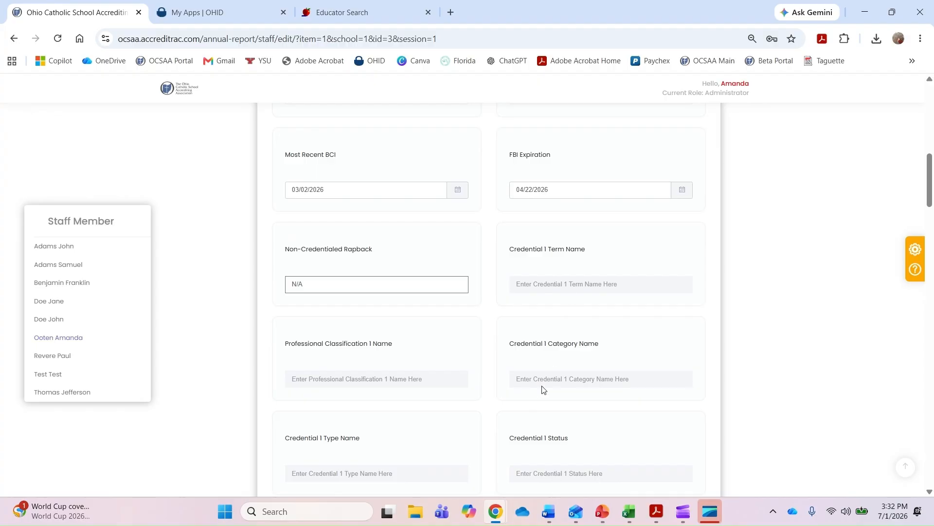
scroll(538, 375, "down", 3)
scroll(536, 356, "down", 2)
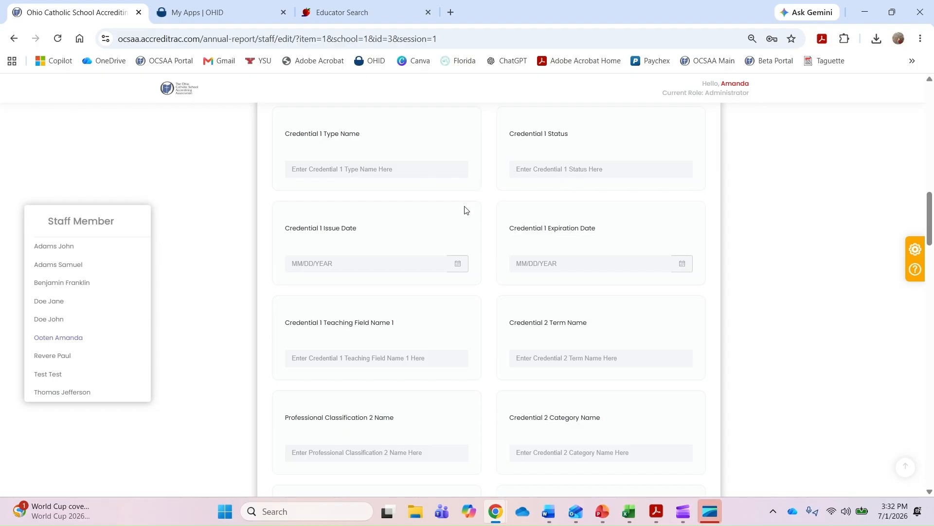
scroll(532, 315, "down", 15)
scroll(532, 318, "down", 18)
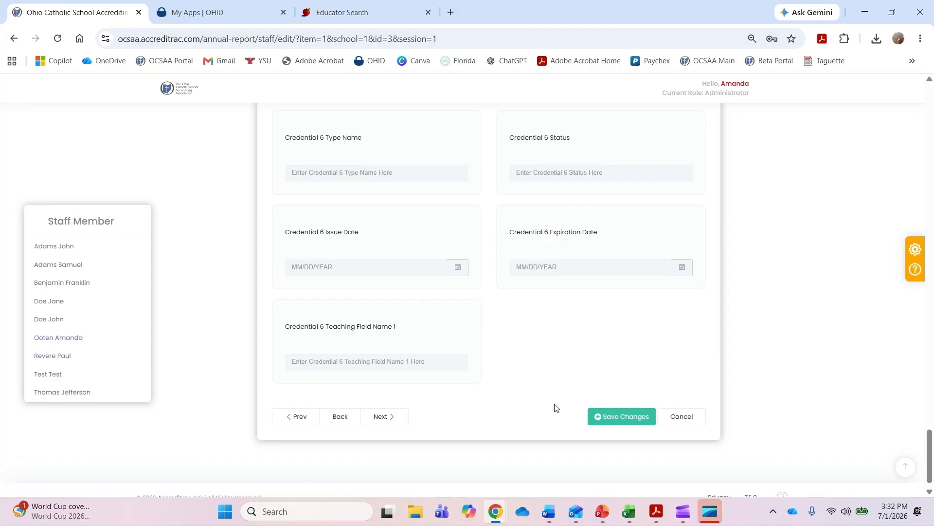
left_click(618, 417)
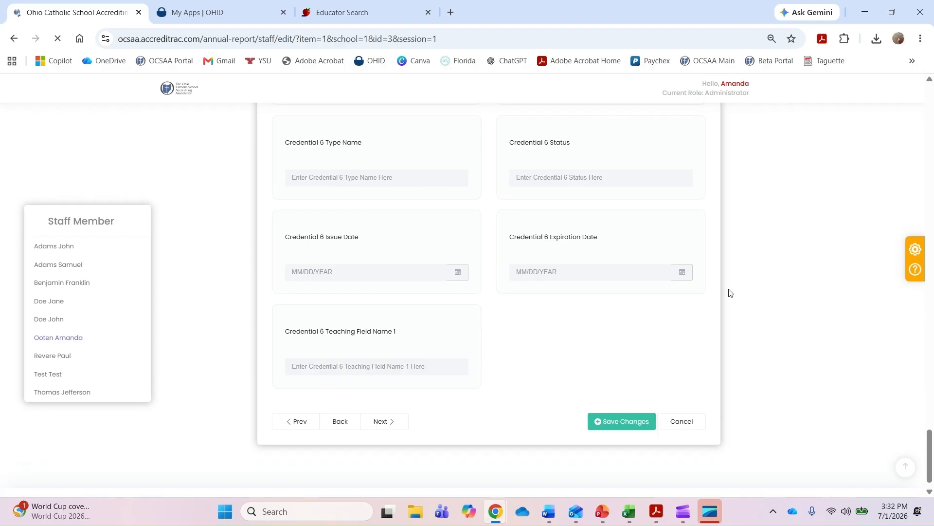